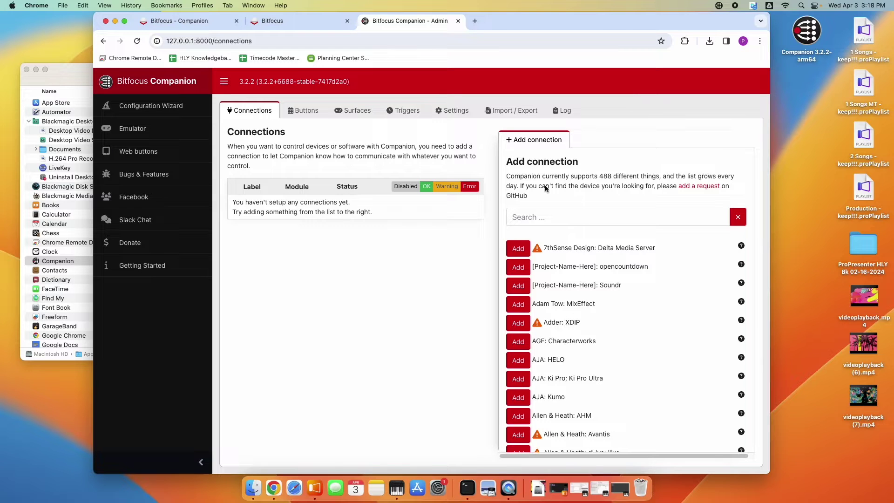
# - Launch the Companion admin page and add a Renewed Vision ProPresenter connection found by searching 'propre'
pyautogui.click(719, 6)
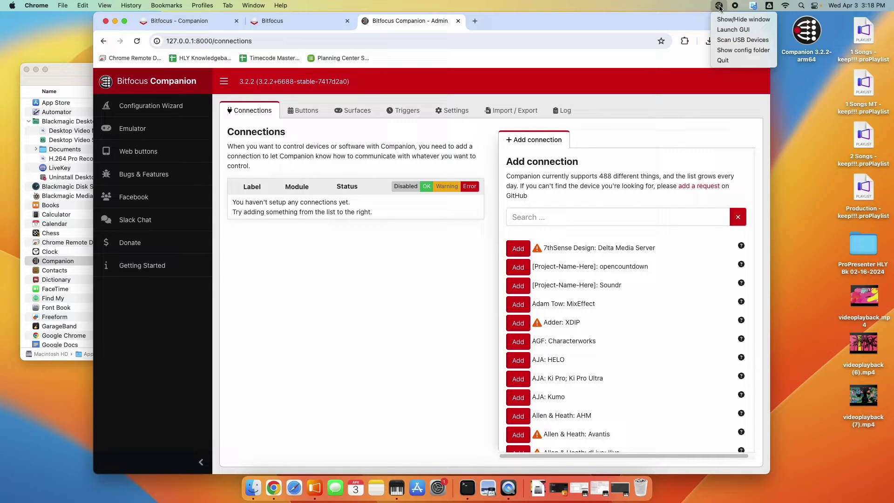
pyautogui.click(724, 35)
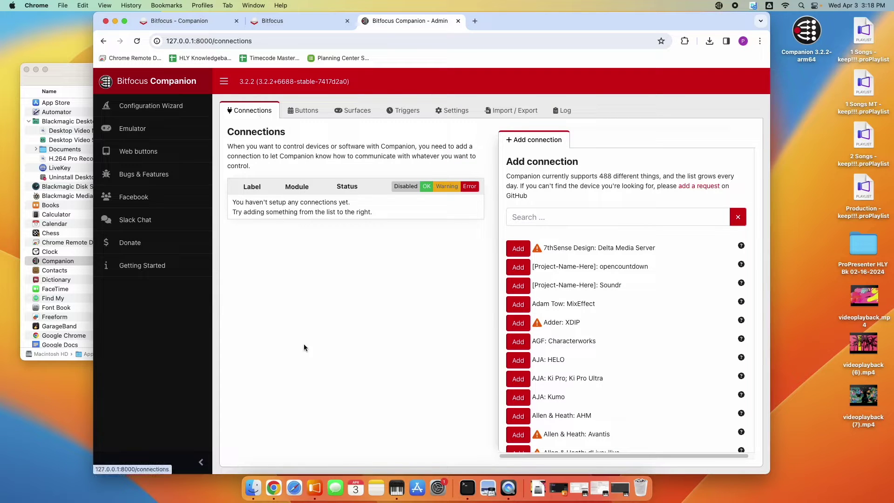
pyautogui.click(525, 218)
pyautogui.write('pro')
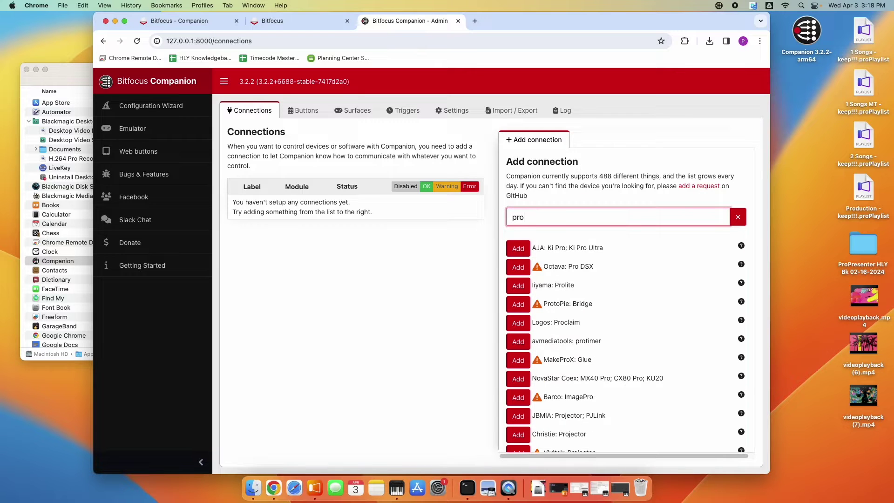
pyautogui.write('pre')
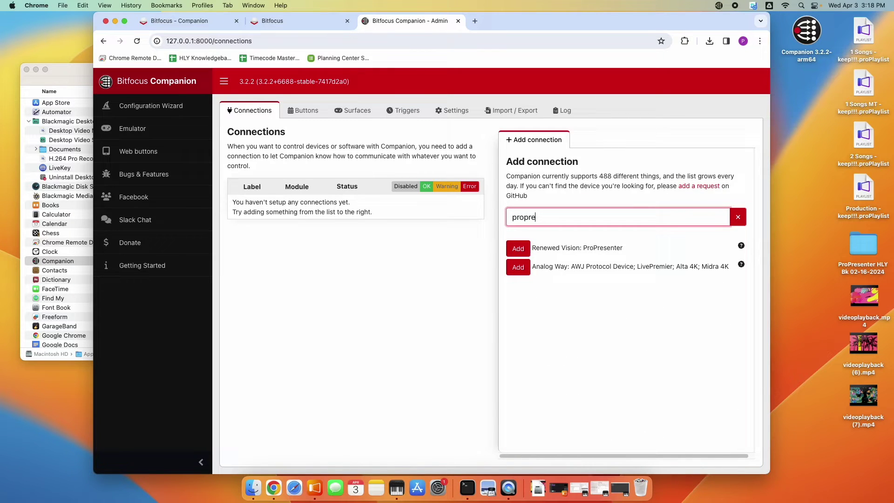
pyautogui.click(518, 248)
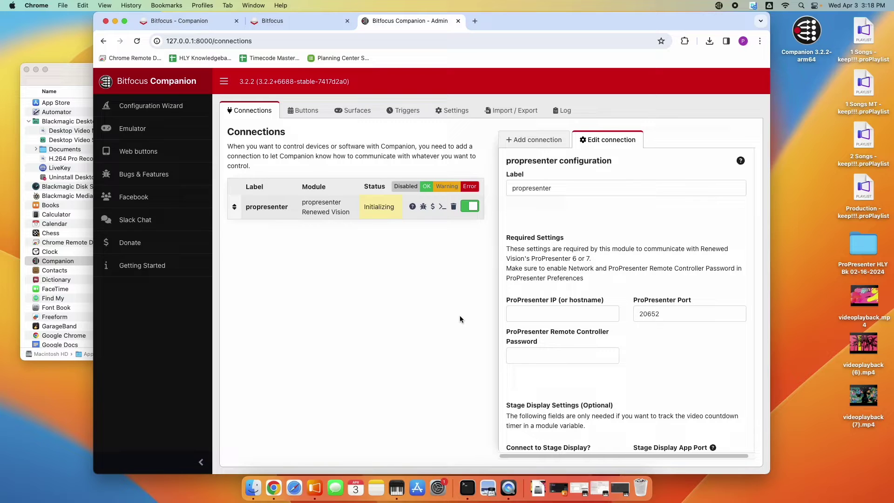
# - Review the 'propresenter' connection label and the Required Settings instructions
pyautogui.click(552, 188)
pyautogui.moveTo(552, 189); pyautogui.dragTo(513, 189)
pyautogui.click(513, 188)
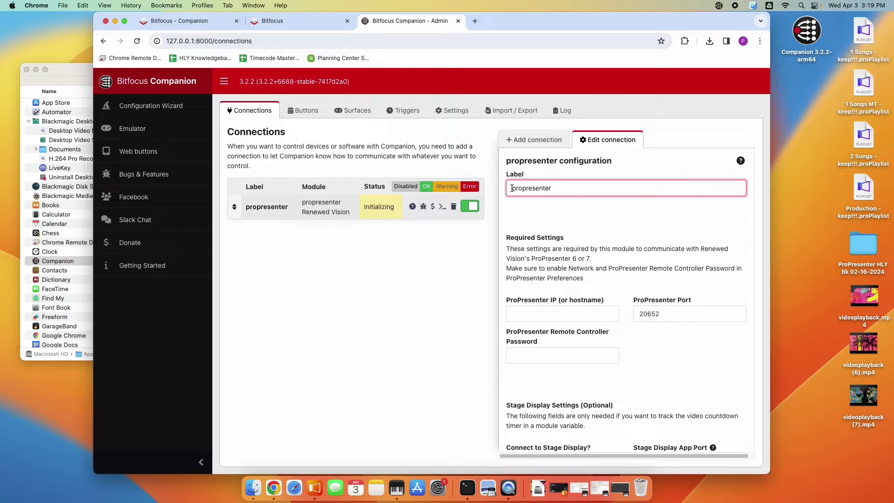
pyautogui.doubleClick(512, 188)
pyautogui.click(573, 191)
pyautogui.moveTo(505, 236); pyautogui.dragTo(555, 345)
pyautogui.click(556, 344)
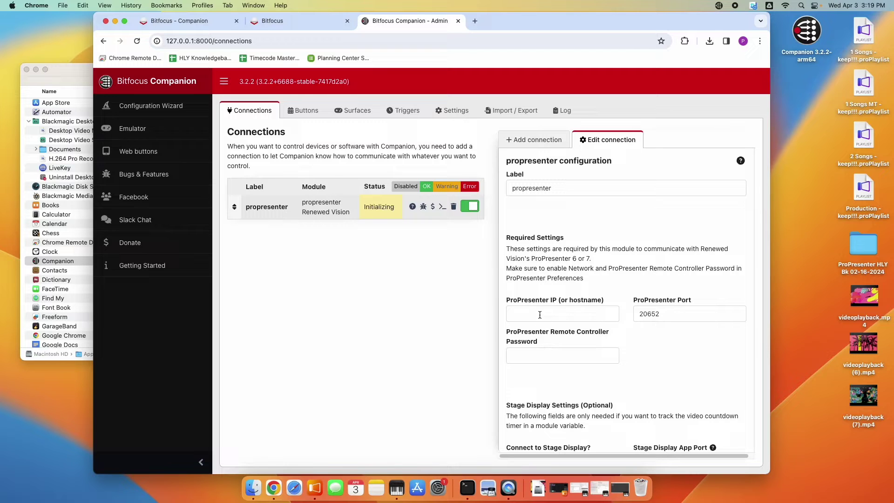
pyautogui.scroll(-1, 532, 291)
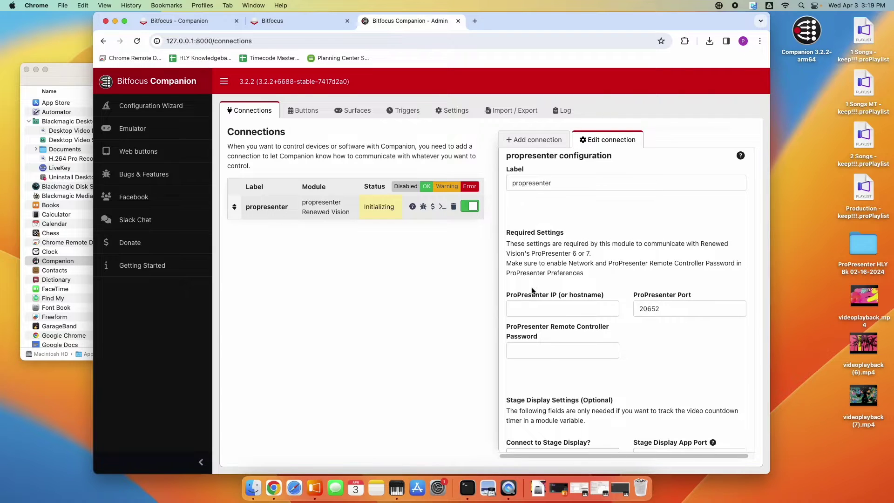
# - Enter ProPresenter IP 192.168.1.246 and check the existing port 20652
pyautogui.click(529, 308)
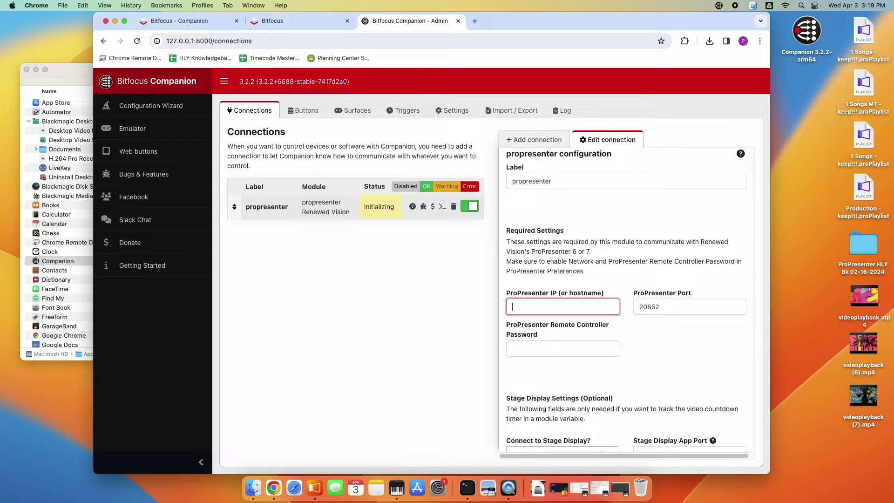
pyautogui.write('192.168.1.2')
pyautogui.write('46')
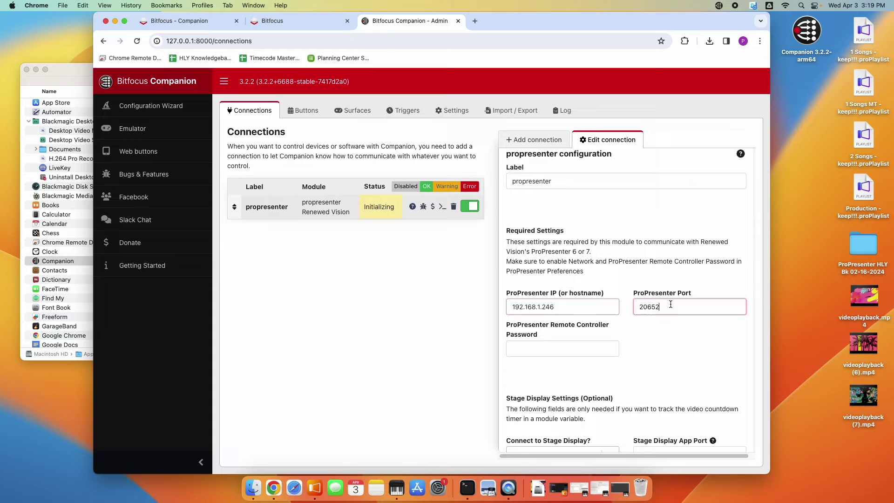
pyautogui.doubleClick(672, 307)
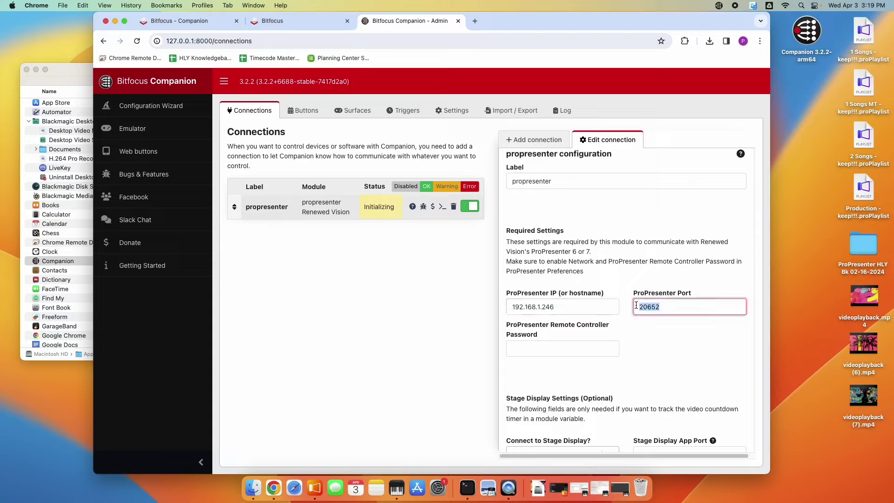
pyautogui.click(530, 349)
pyautogui.click(644, 306)
# - In ProPresenter's Network settings, note network port 1025 and the remote controller password
pyautogui.click(314, 489)
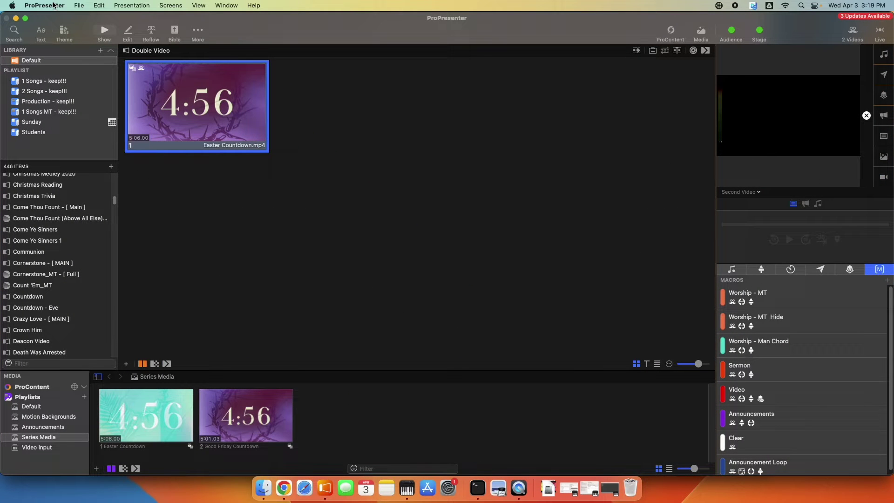
pyautogui.click(54, 6)
pyautogui.moveTo(38, 44)
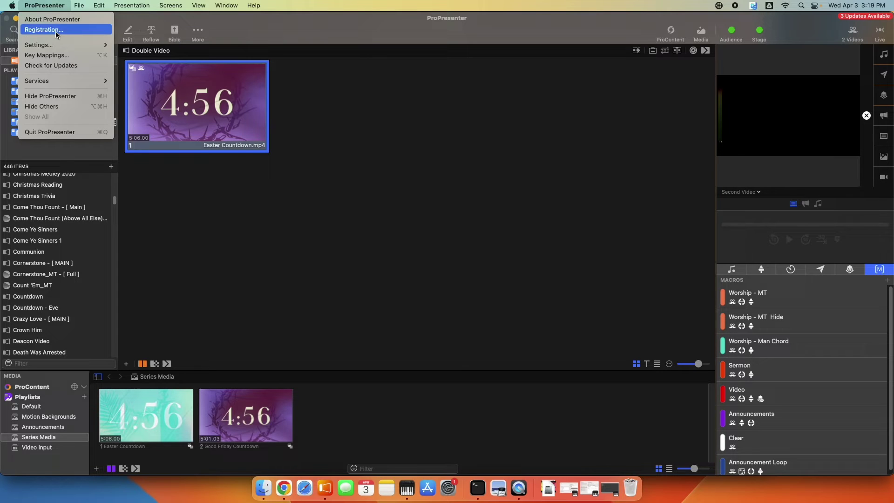
pyautogui.click(129, 45)
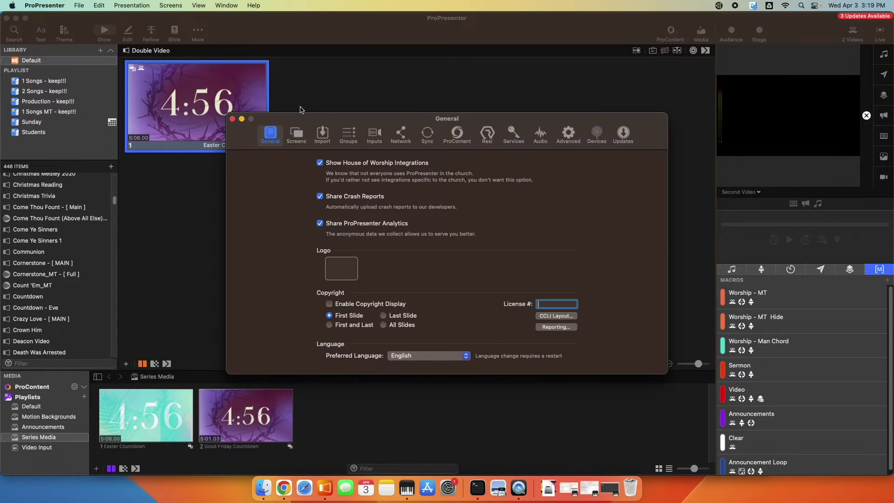
pyautogui.click(402, 134)
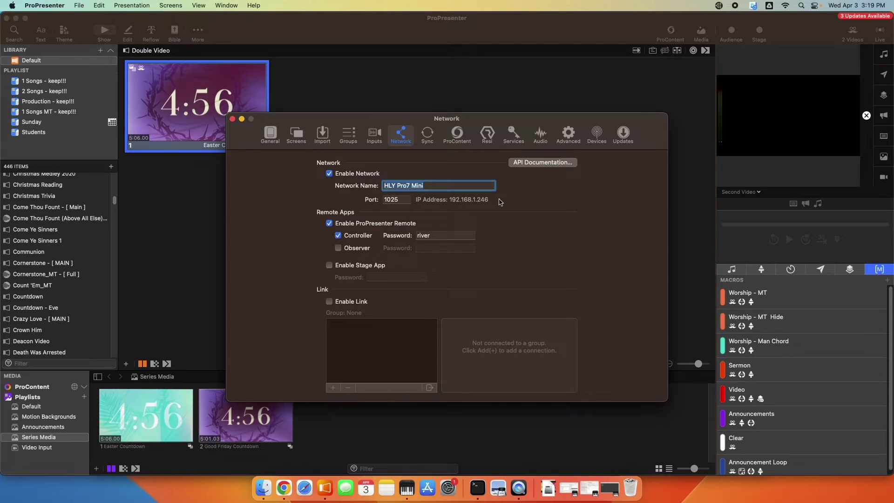
pyautogui.doubleClick(391, 199)
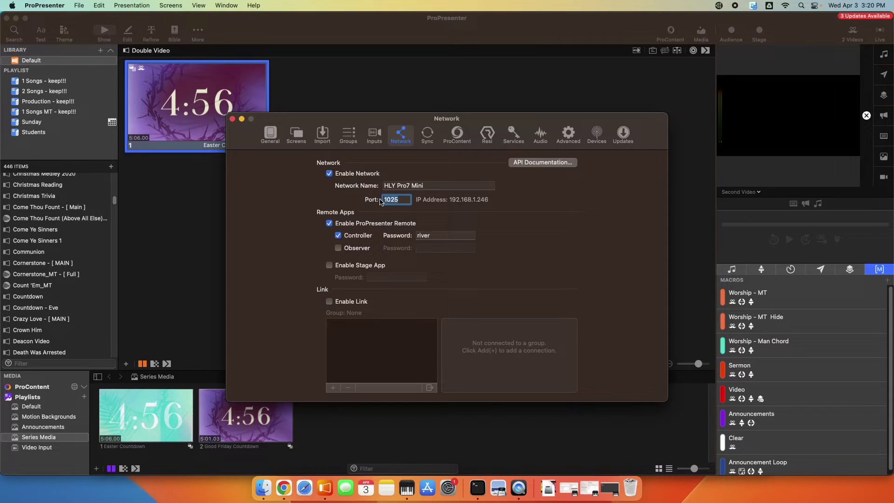
pyautogui.click(406, 200)
pyautogui.click(444, 236)
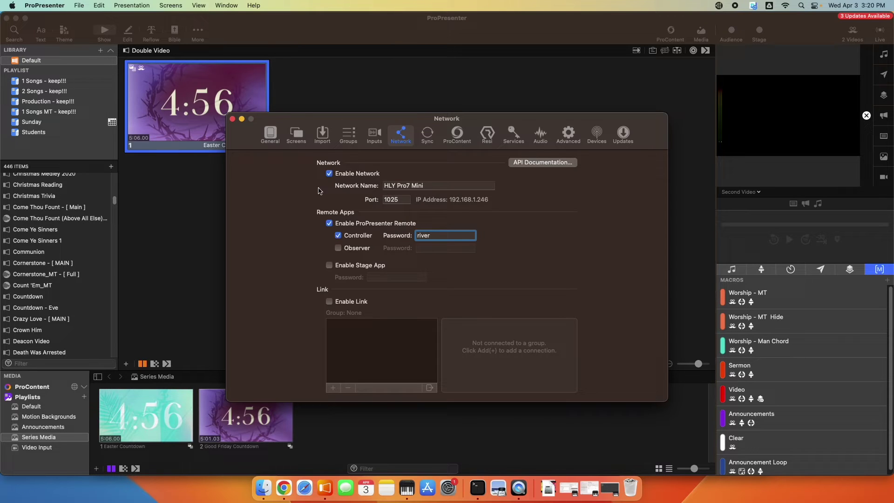
# - Back in Companion, replace the connection's port value and enter the remote controller password
pyautogui.click(231, 120)
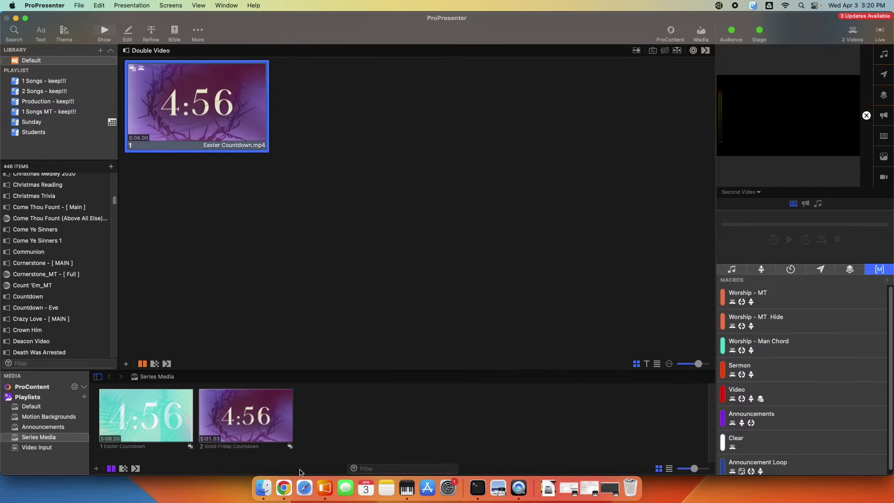
pyautogui.click(284, 488)
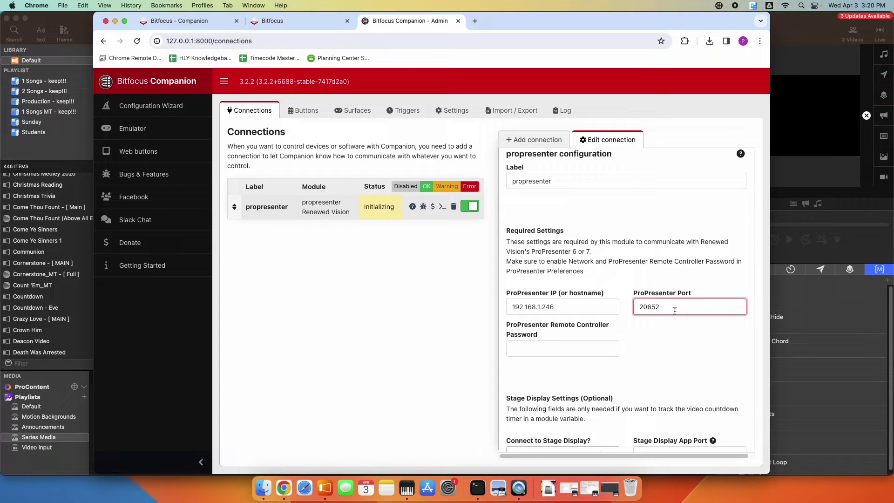
pyautogui.doubleClick(656, 307)
pyautogui.write('1025')
pyautogui.click(544, 351)
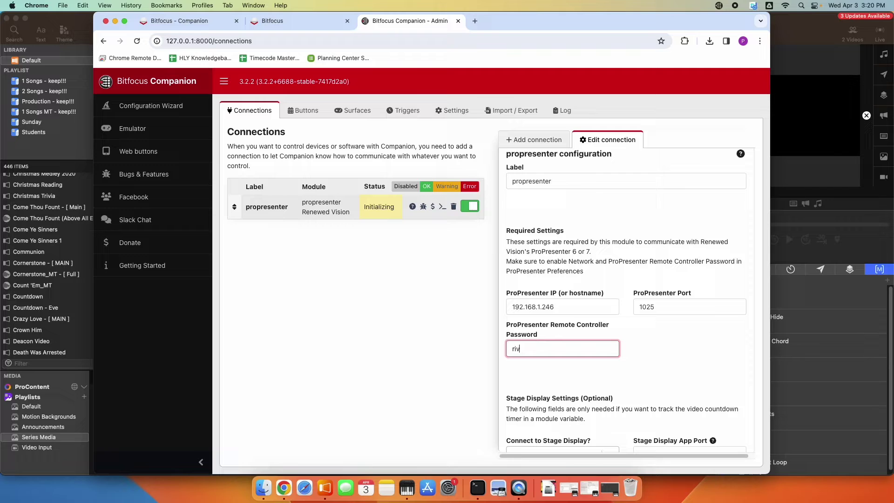
pyautogui.click(541, 369)
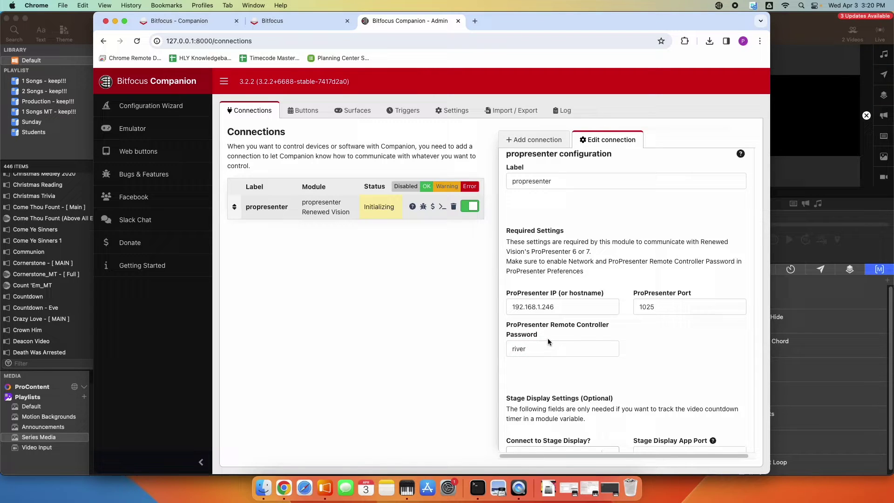
pyautogui.scroll(-4, 572, 345)
pyautogui.scroll(-3, 572, 346)
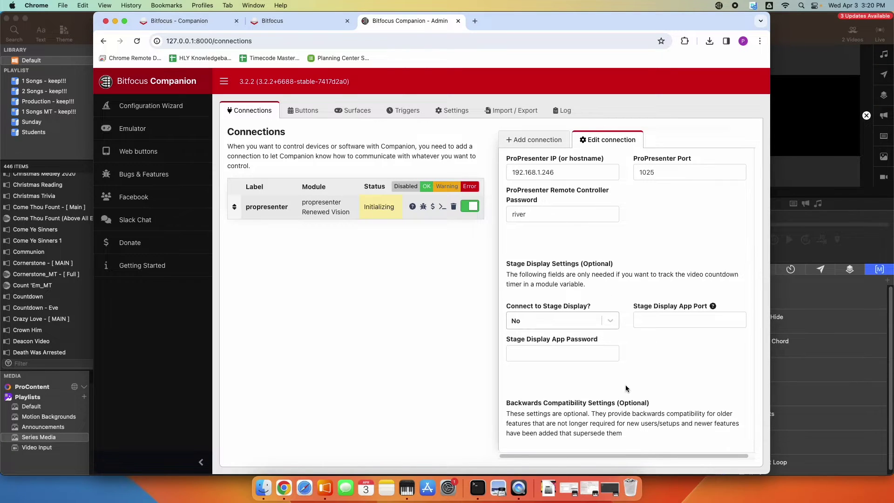
pyautogui.scroll(-3, 625, 385)
pyautogui.scroll(-3, 625, 384)
pyautogui.scroll(-3, 625, 385)
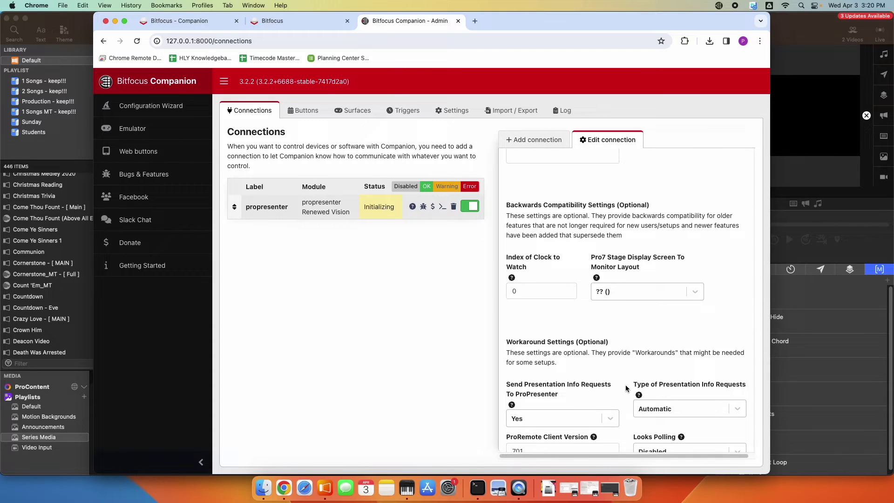
pyautogui.scroll(-3, 624, 384)
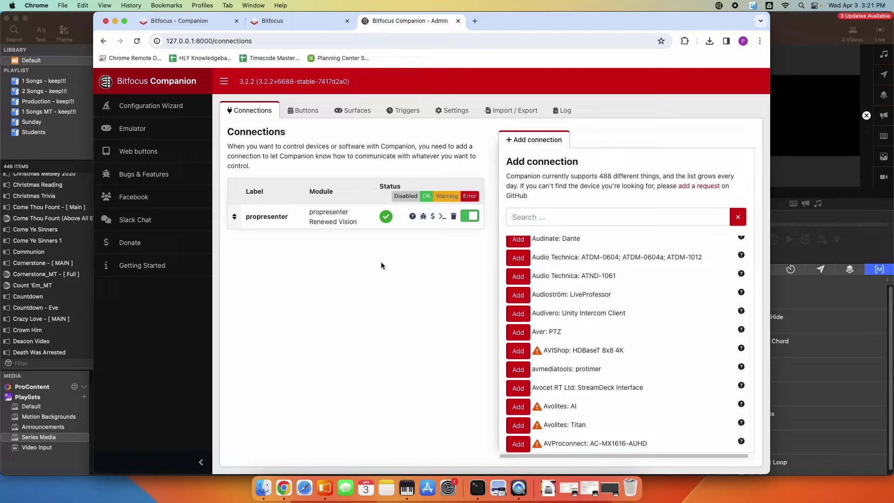
# - Create a regular button in page 1 slot 0/1 and label it 'Countdown'
pyautogui.click(306, 110)
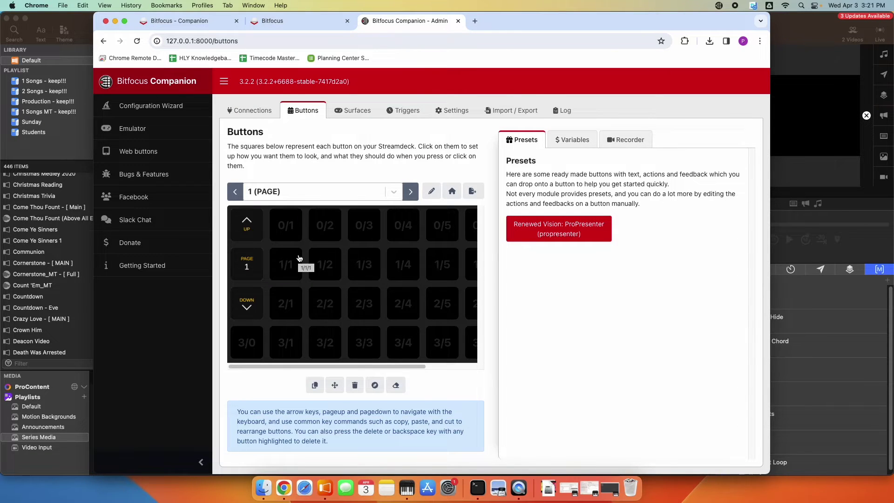
pyautogui.click(288, 234)
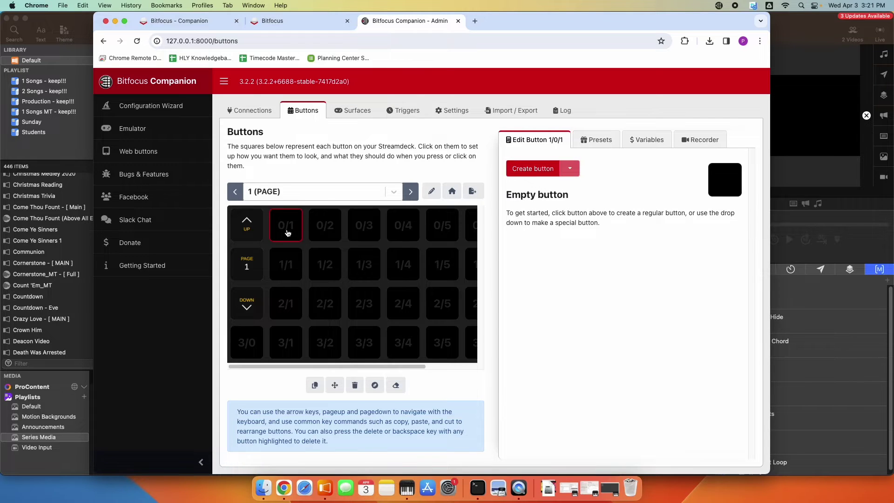
pyautogui.click(532, 168)
pyautogui.click(529, 208)
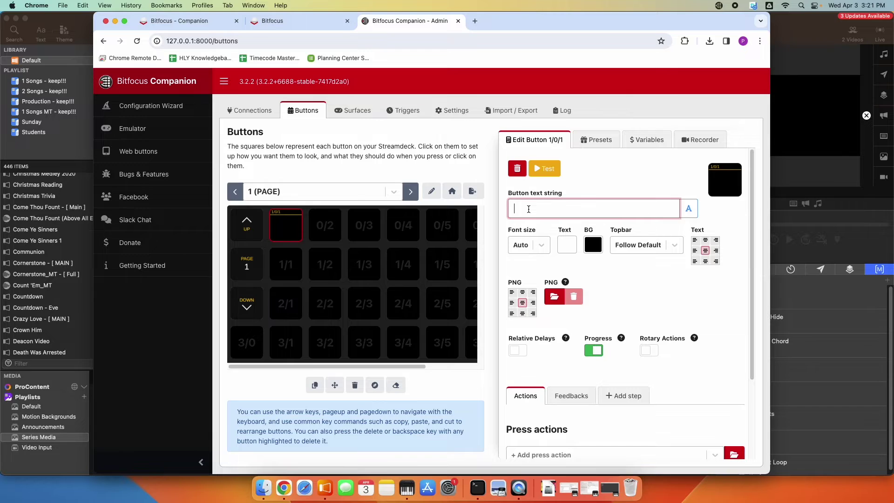
pyautogui.write('Countdown')
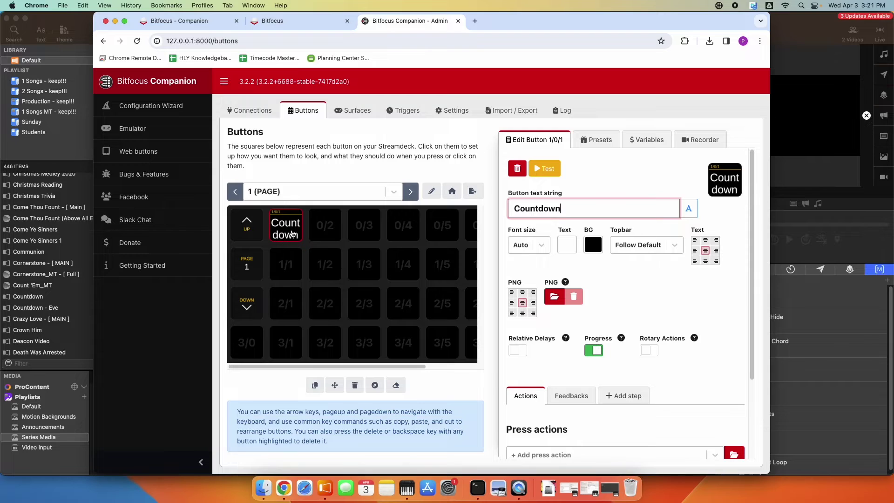
# - Try 14pt and 7pt label sizes, then set the font size back to Auto
pyautogui.click(541, 245)
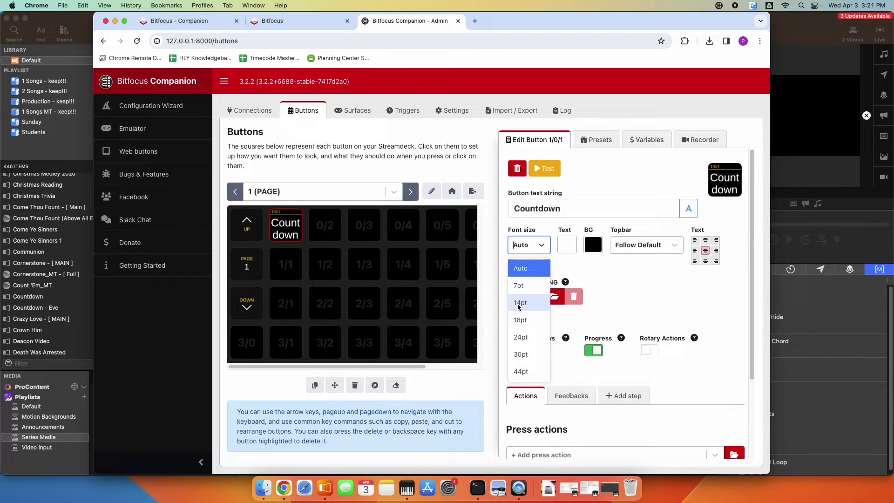
pyautogui.click(520, 302)
pyautogui.click(540, 244)
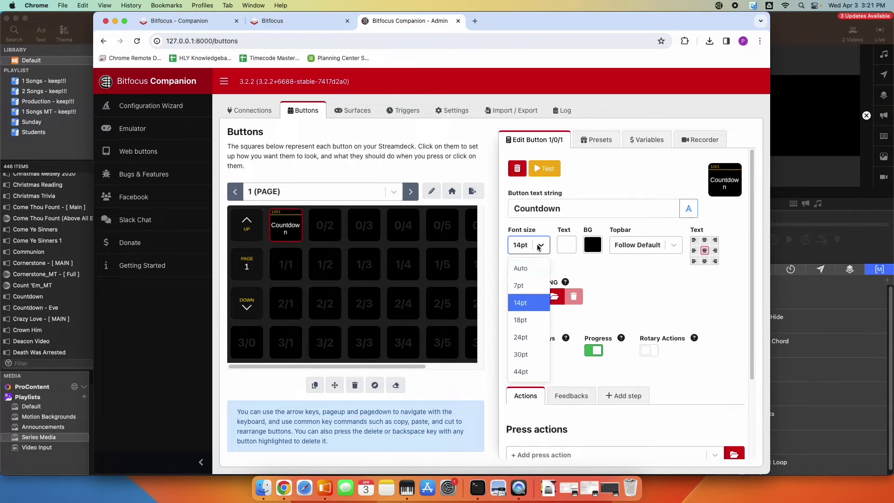
pyautogui.click(524, 287)
pyautogui.click(538, 243)
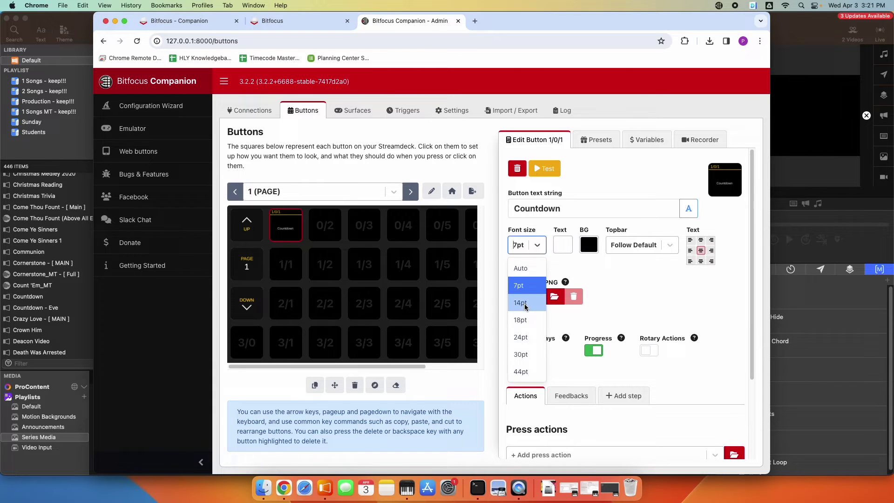
pyautogui.click(524, 302)
pyautogui.click(540, 244)
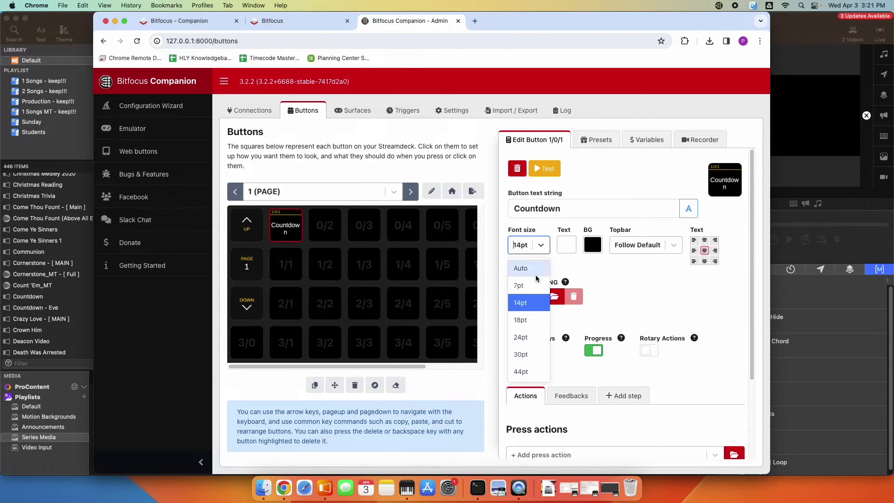
pyautogui.click(523, 267)
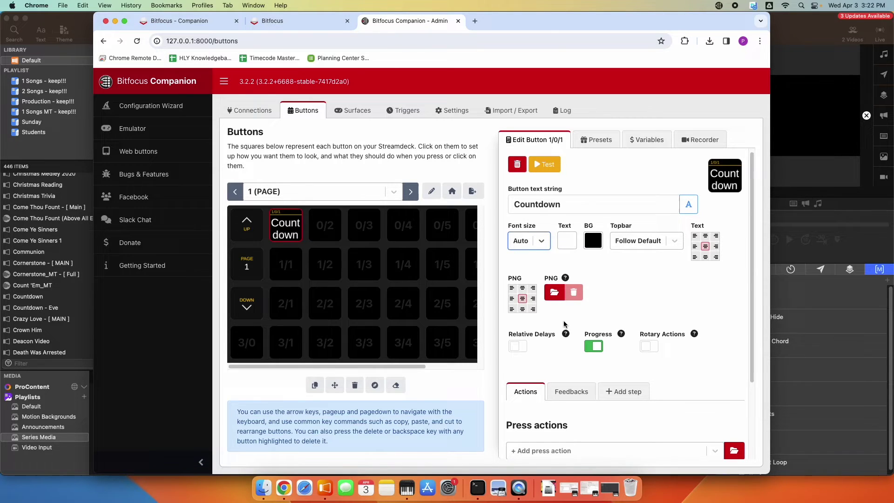
pyautogui.scroll(-5, 564, 320)
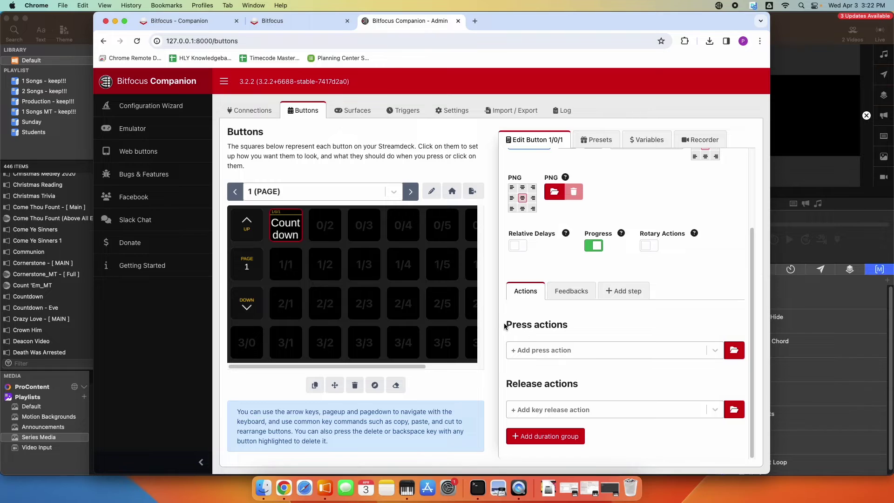
pyautogui.moveTo(505, 324); pyautogui.dragTo(568, 325)
pyautogui.click(567, 324)
# - Add the propresenter connection's Specific Slide press action to the Countdown button
pyautogui.moveTo(507, 325); pyautogui.dragTo(568, 323)
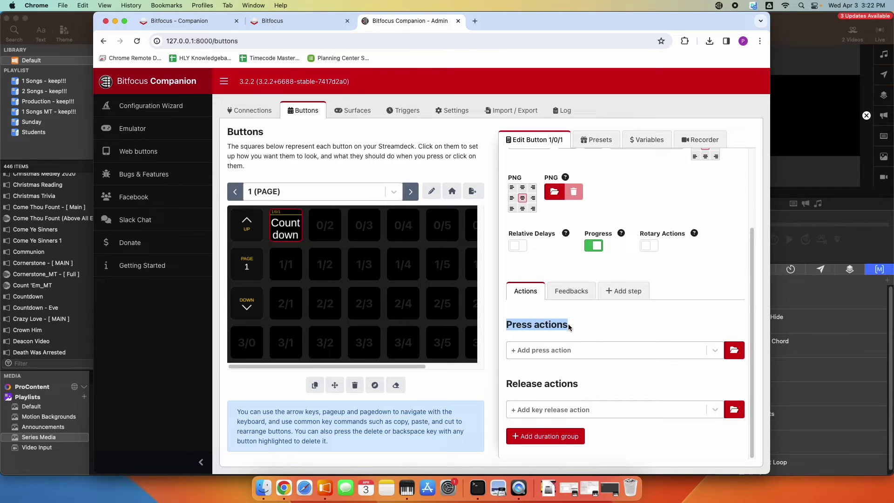
pyautogui.click(568, 323)
pyautogui.click(556, 349)
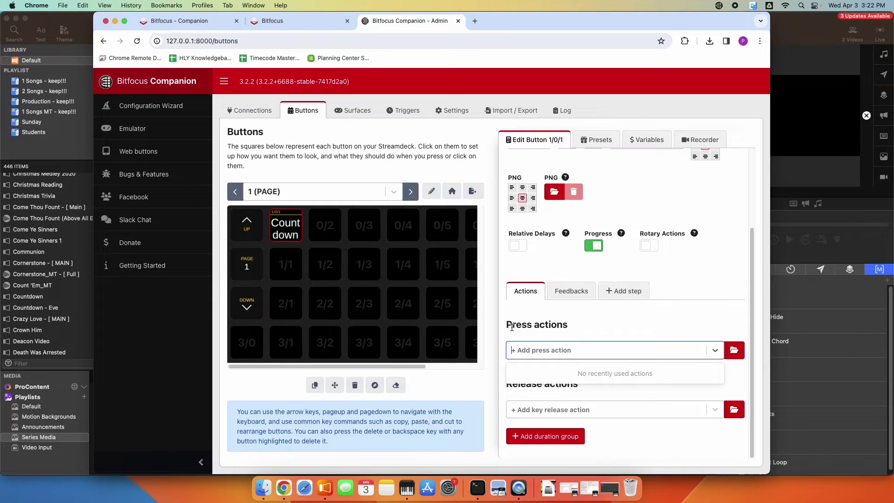
pyautogui.click(733, 350)
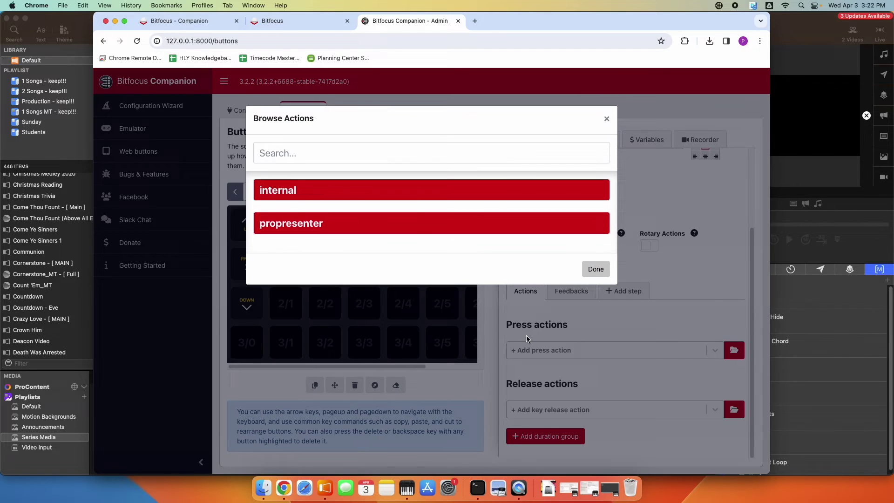
pyautogui.click(298, 223)
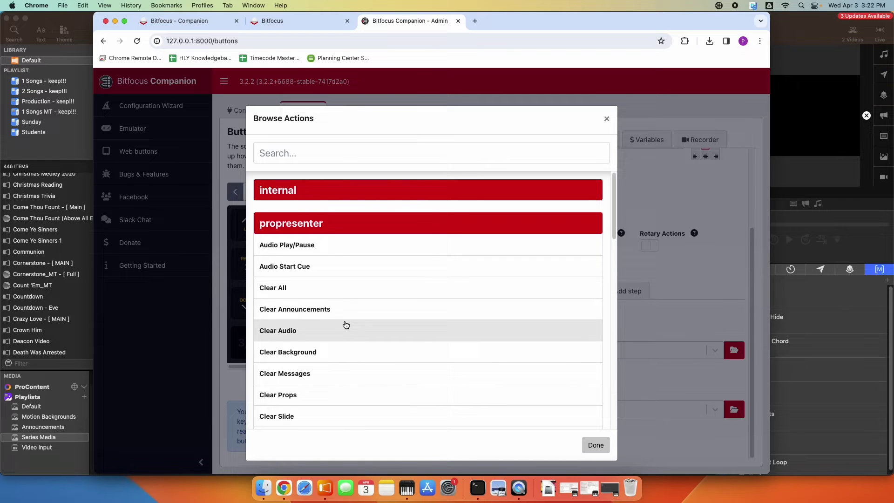
pyautogui.scroll(-2, 346, 324)
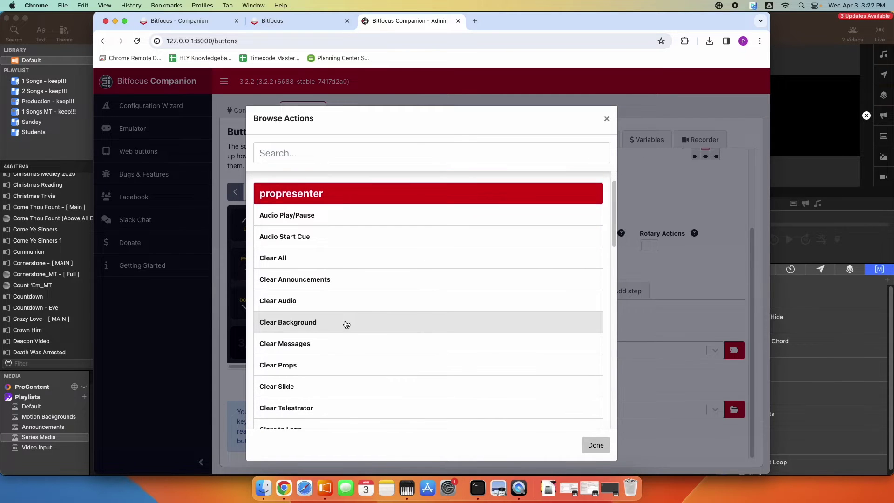
pyautogui.scroll(-3, 346, 325)
pyautogui.scroll(-3, 346, 325)
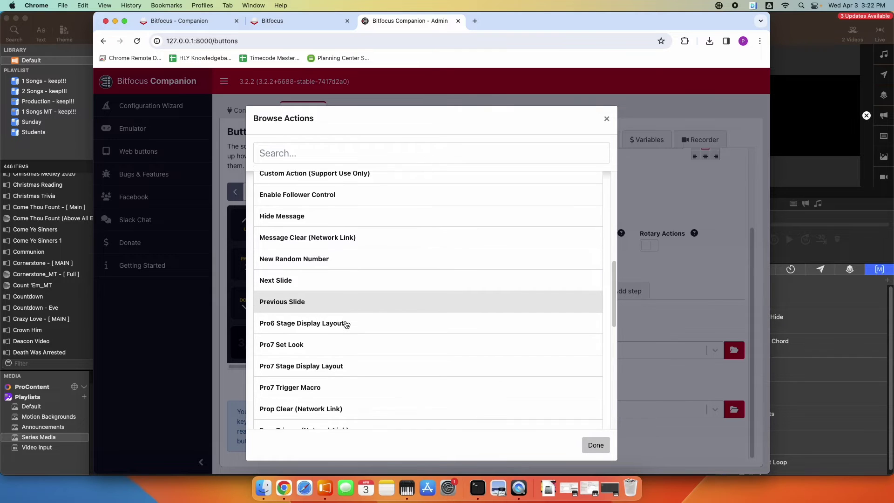
pyautogui.scroll(-2, 346, 324)
pyautogui.scroll(-2, 345, 324)
pyautogui.scroll(-2, 345, 324)
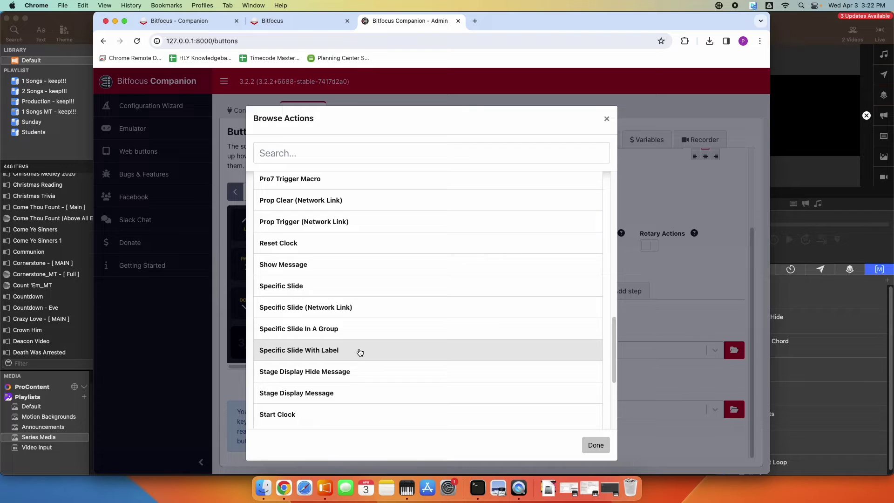
pyautogui.scroll(-2, 356, 364)
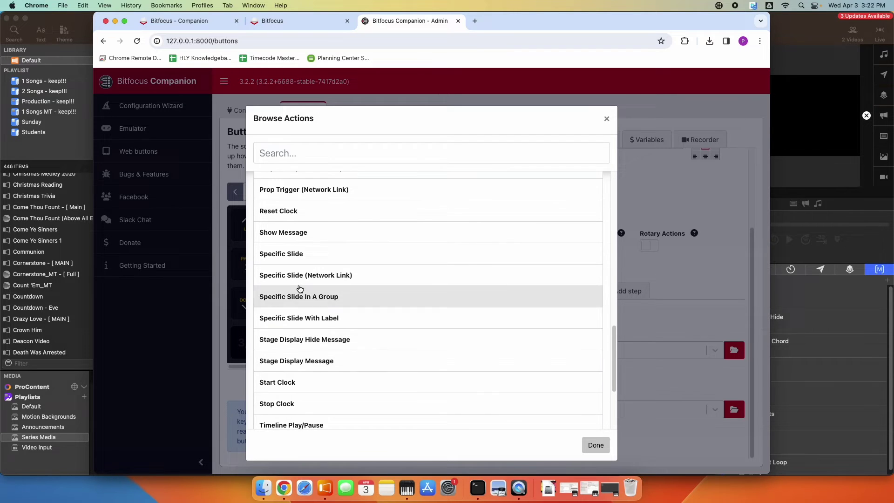
pyautogui.click(290, 254)
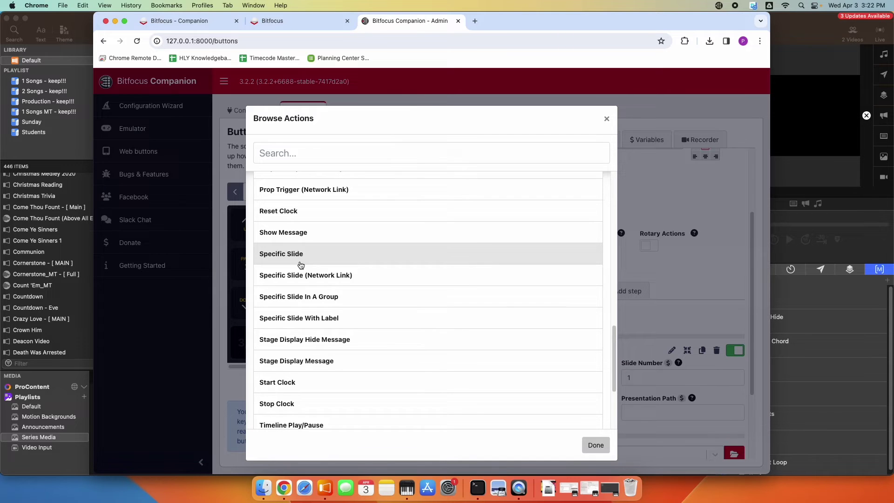
# - Review Slide Number 1 and the empty Presentation Path, then bring ProPresenter forward
pyautogui.click(595, 445)
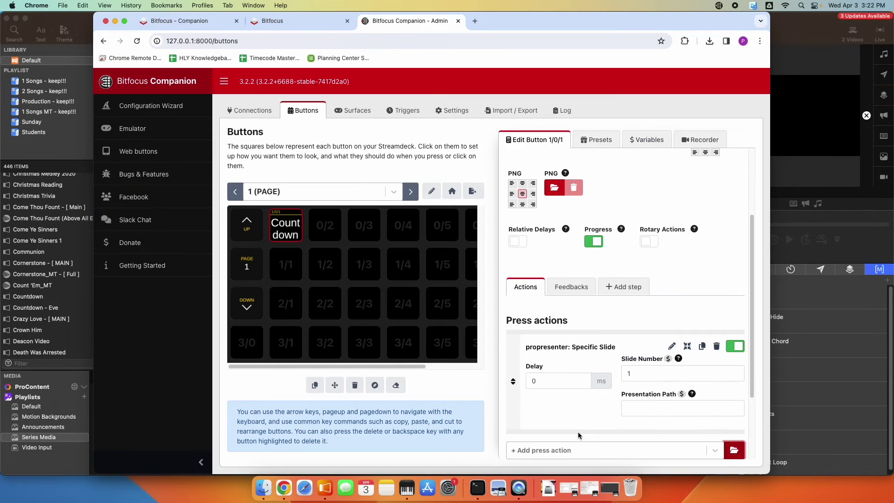
pyautogui.scroll(-2, 568, 411)
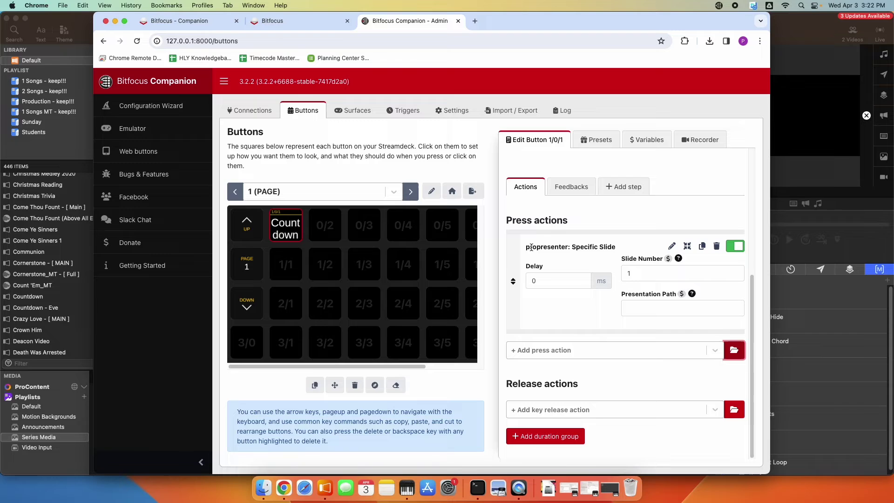
pyautogui.moveTo(532, 246); pyautogui.dragTo(618, 257)
pyautogui.click(611, 250)
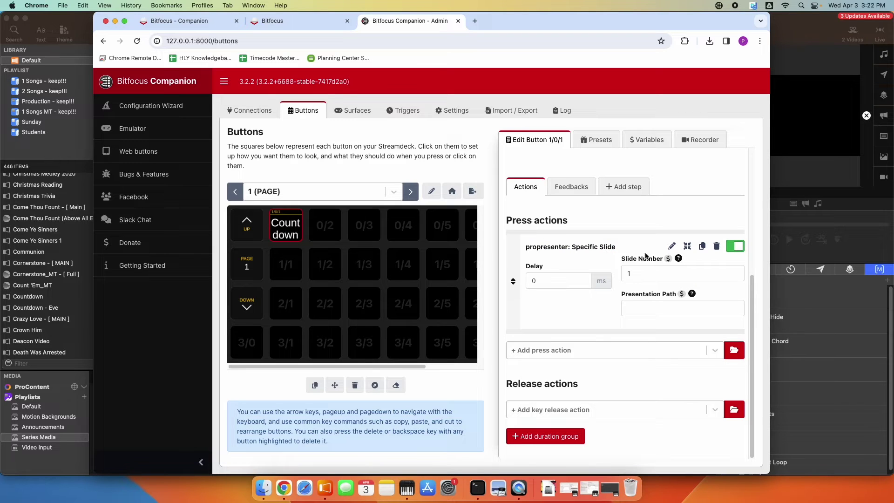
pyautogui.click(645, 304)
pyautogui.click(640, 272)
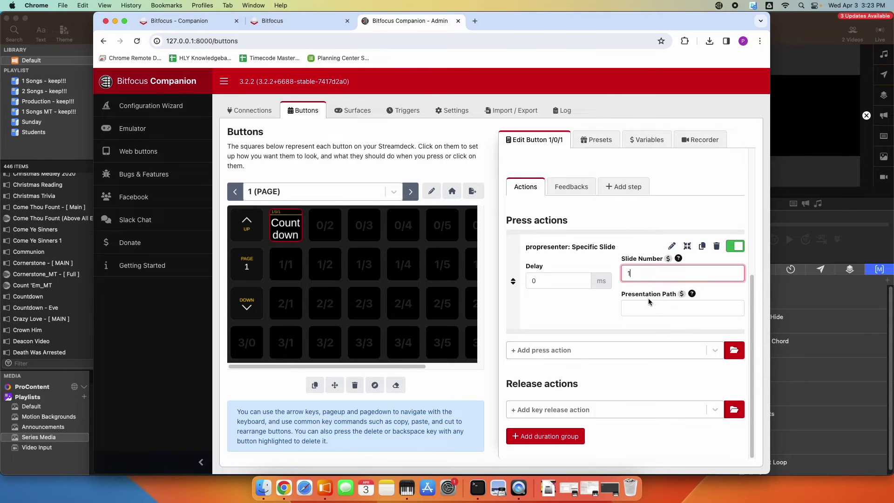
pyautogui.click(629, 311)
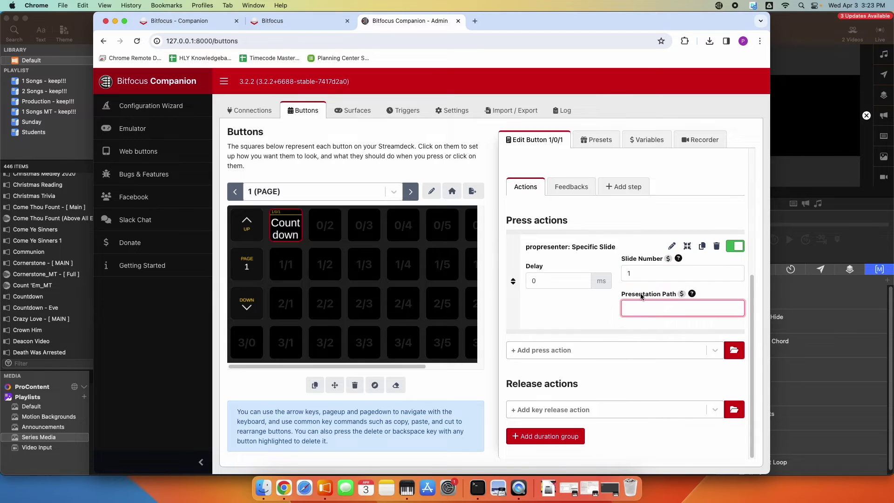
pyautogui.click(80, 23)
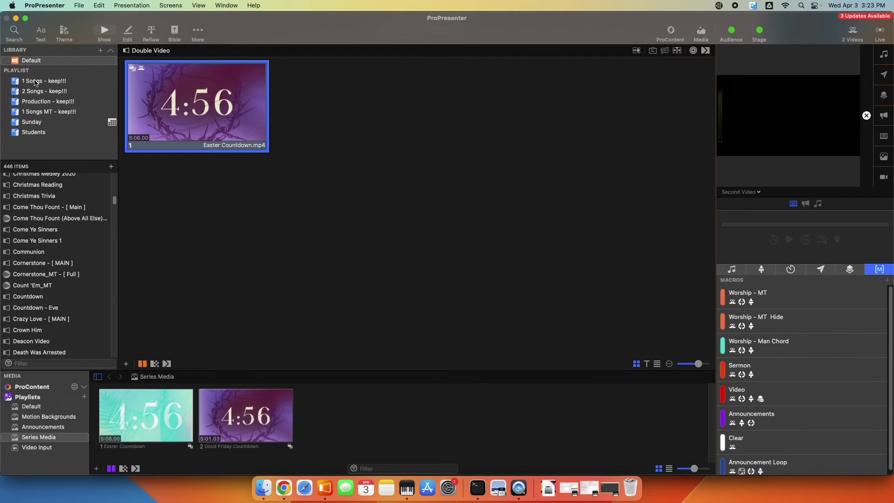
# - Browse the 'Songs - keep!!!' and Sunday playlists in ProPresenter, then return to Companion
pyautogui.click(35, 82)
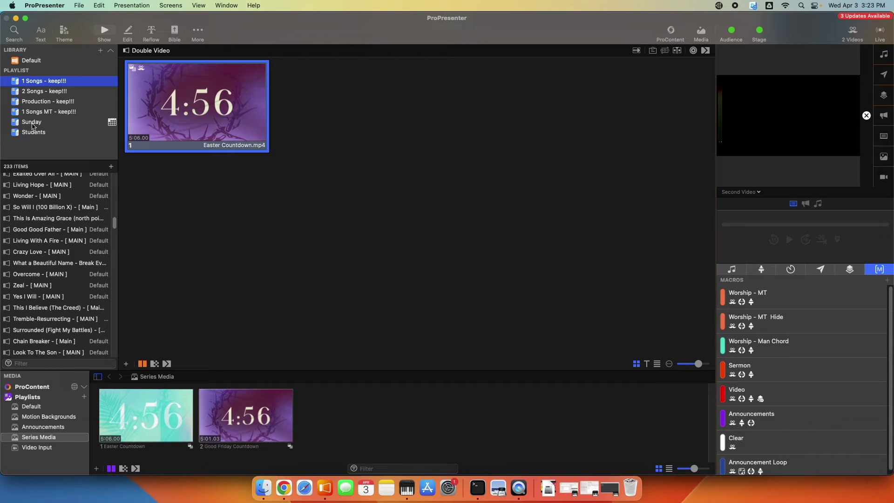
pyautogui.click(31, 123)
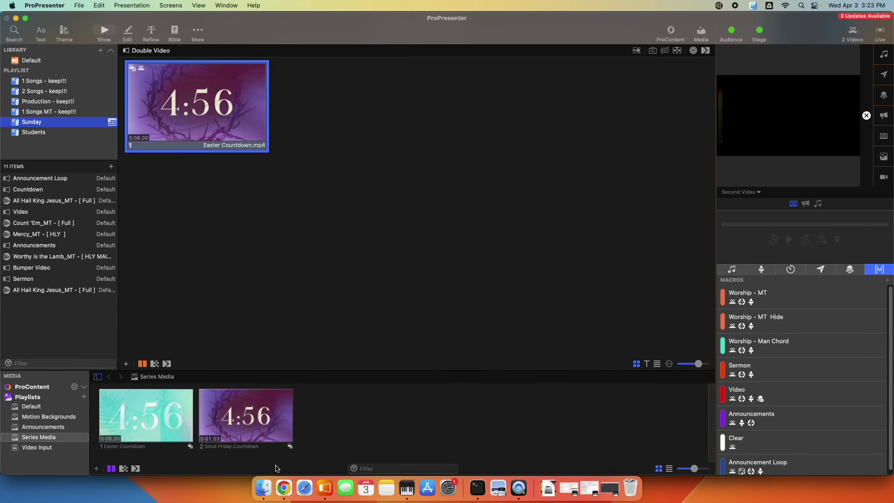
pyautogui.click(284, 486)
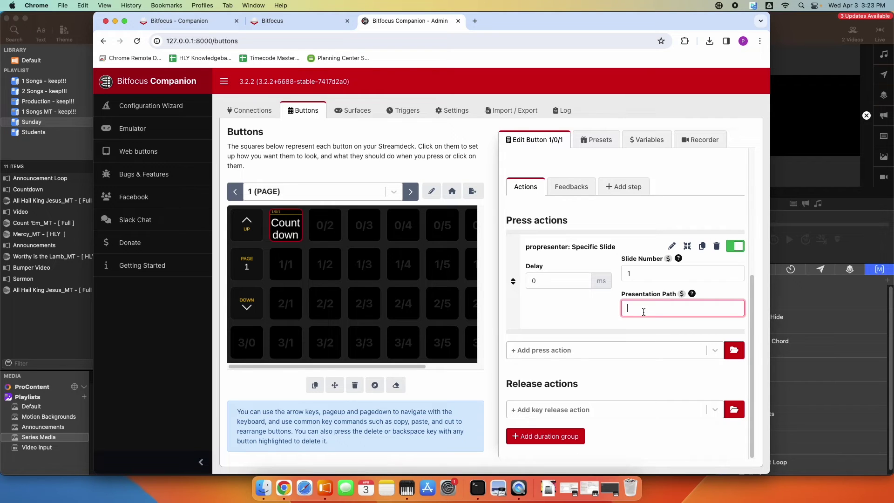
pyautogui.write('4')
pyautogui.write(':')
pyautogui.write('1')
# - Set Presentation Path 4:1, matching ProPresenter's Countdown item, and keep Slide Number 1
pyautogui.click(634, 272)
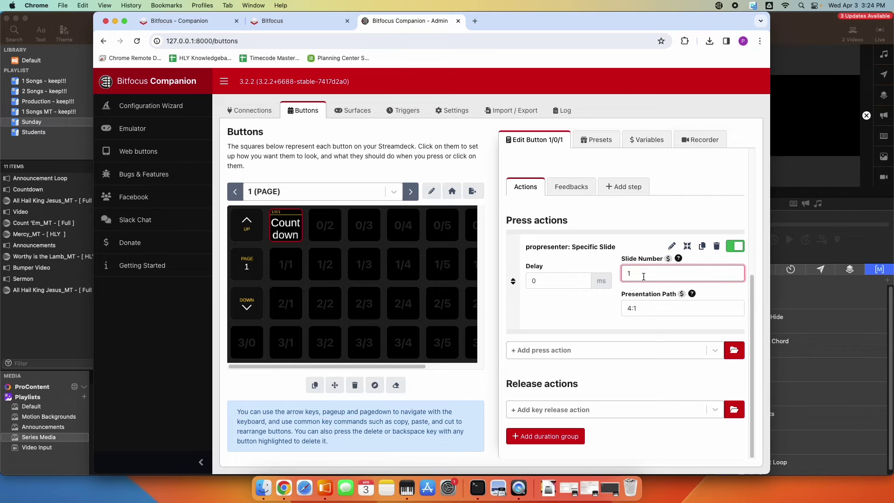
pyautogui.click(72, 21)
pyautogui.click(31, 189)
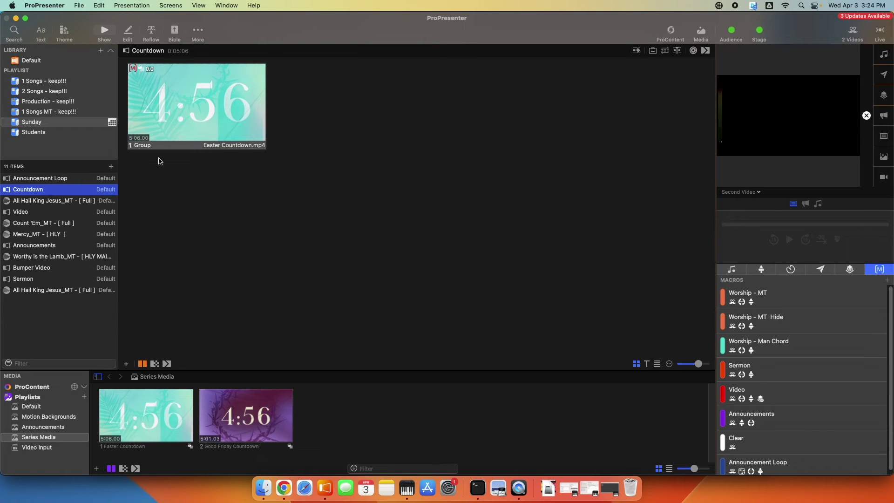
pyautogui.click(283, 488)
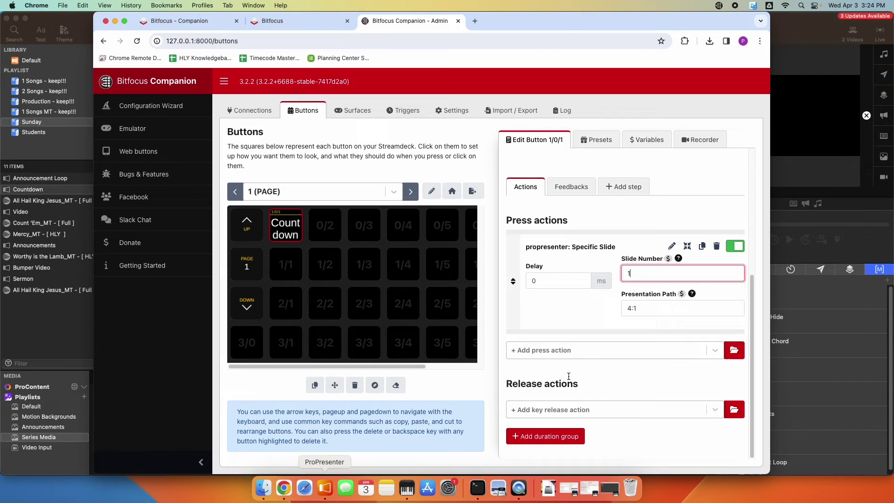
pyautogui.click(628, 307)
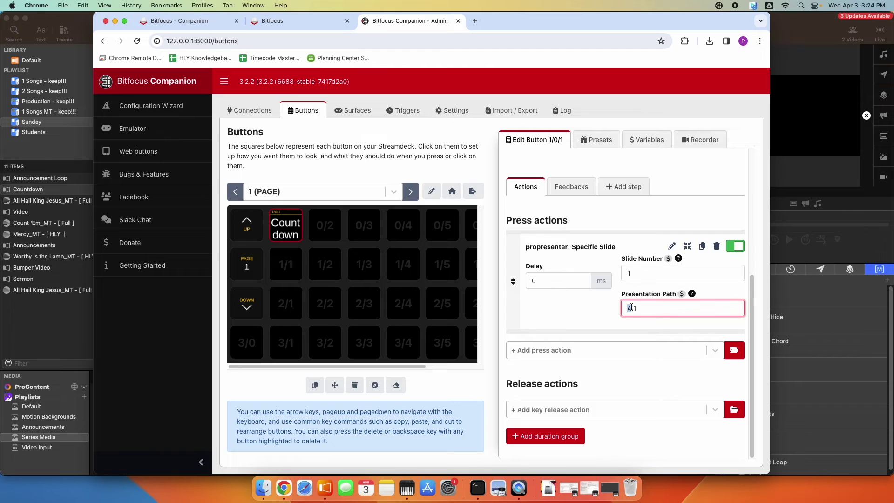
pyautogui.moveTo(634, 308); pyautogui.dragTo(649, 309)
pyautogui.click(638, 274)
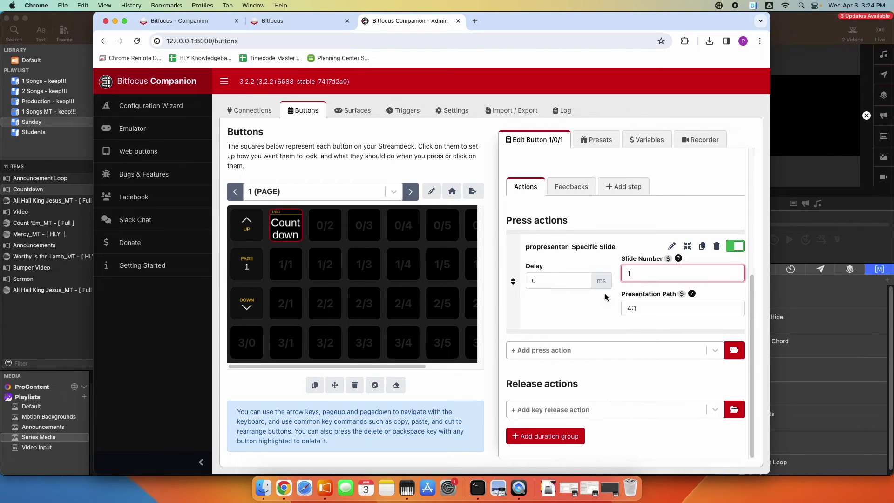
pyautogui.click(588, 306)
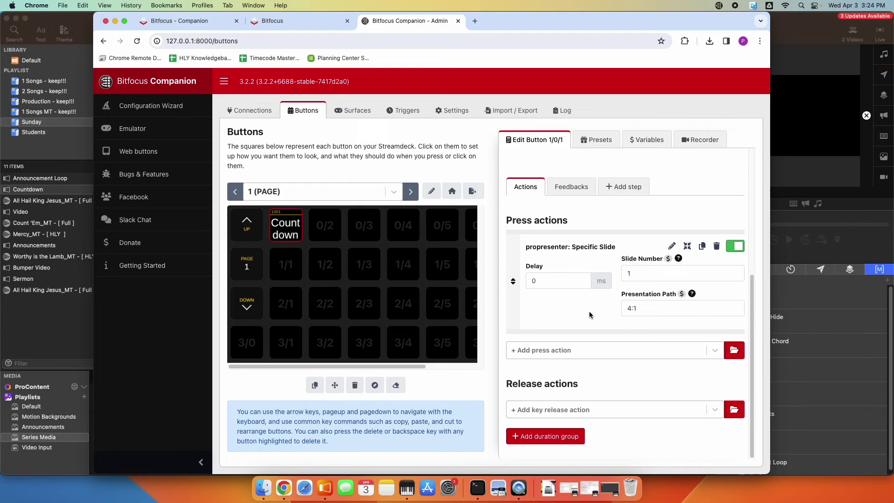
# - Start the Easter Countdown slide live in ProPresenter, then go back to Companion
pyautogui.click(68, 21)
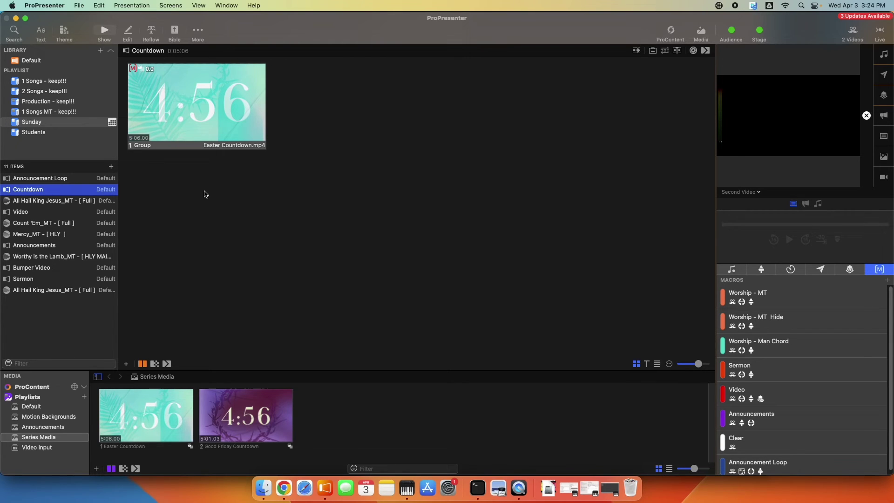
pyautogui.press('space')
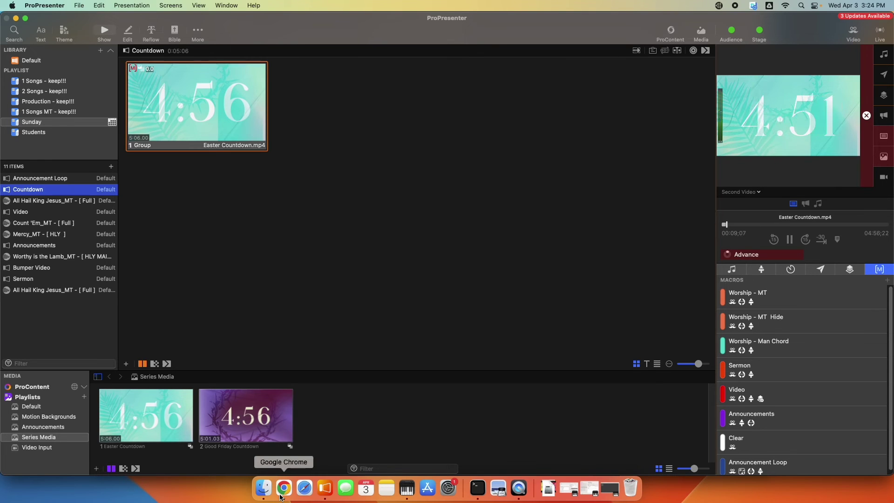
pyautogui.click(283, 487)
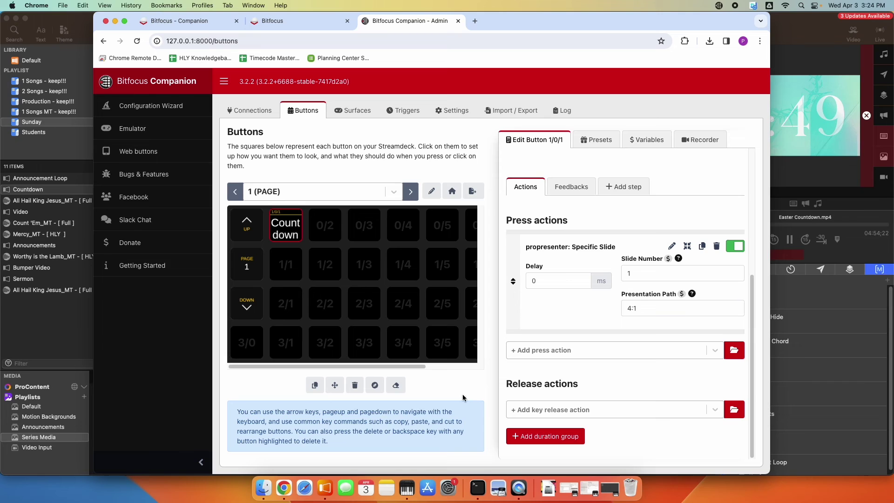
# - Create a regular button in slot 0/2 and label it 'Clear All'
pyautogui.click(326, 231)
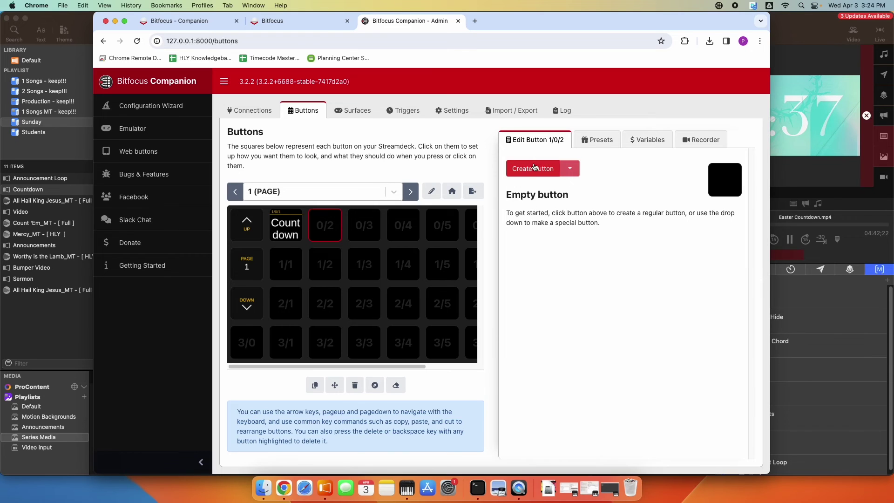
pyautogui.click(533, 168)
pyautogui.click(527, 210)
pyautogui.write('Clear All')
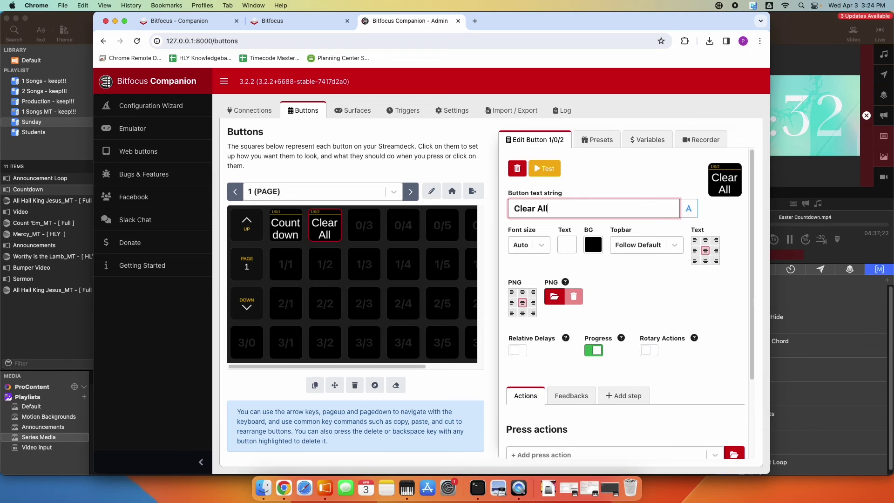
pyautogui.scroll(-4, 594, 287)
pyautogui.scroll(-3, 593, 287)
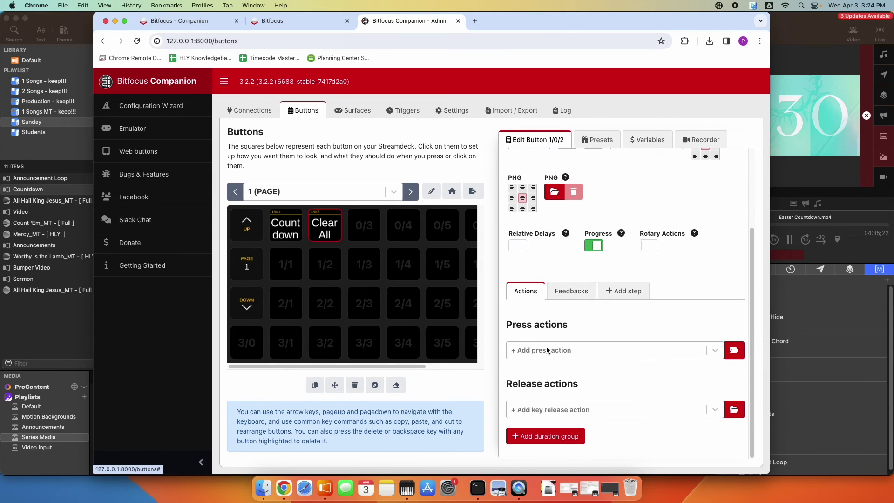
# - Add ProPresenter's Clear All action to the button's press actions
pyautogui.click(733, 350)
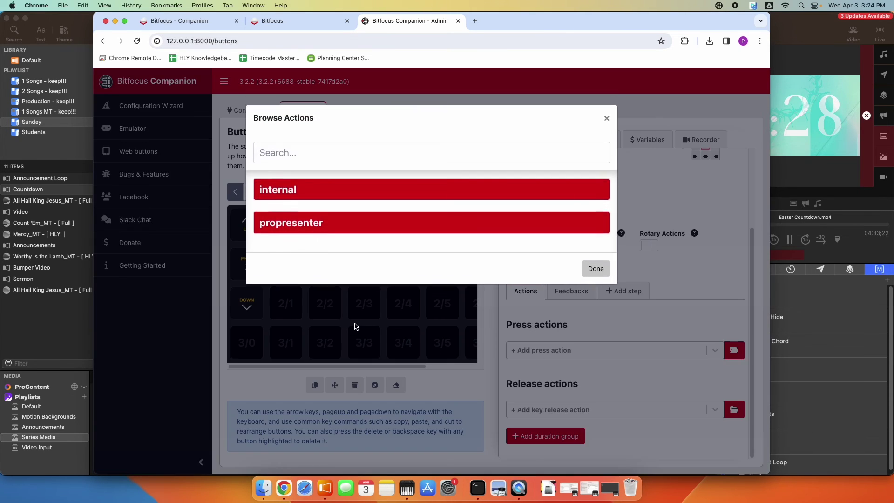
pyautogui.click(311, 224)
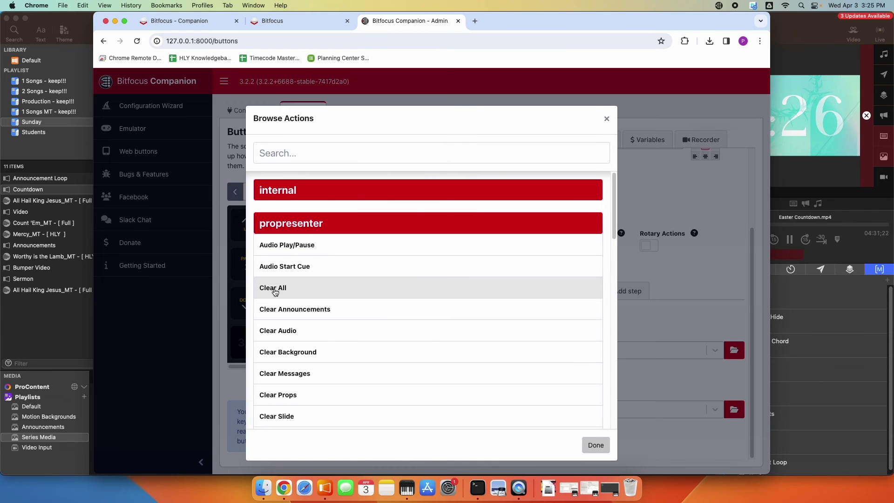
pyautogui.click(273, 287)
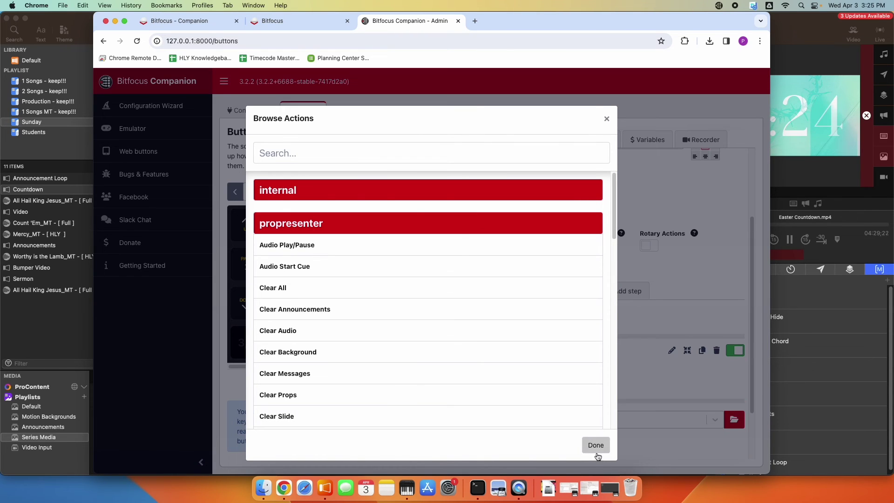
pyautogui.click(595, 445)
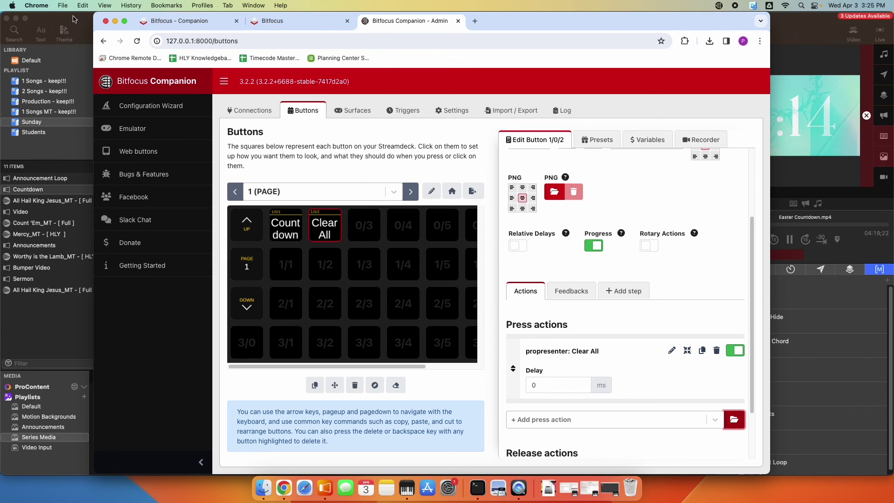
# - Bring ProPresenter forward and clear all output with F1, stopping the Easter Countdown video
pyautogui.click(105, 20)
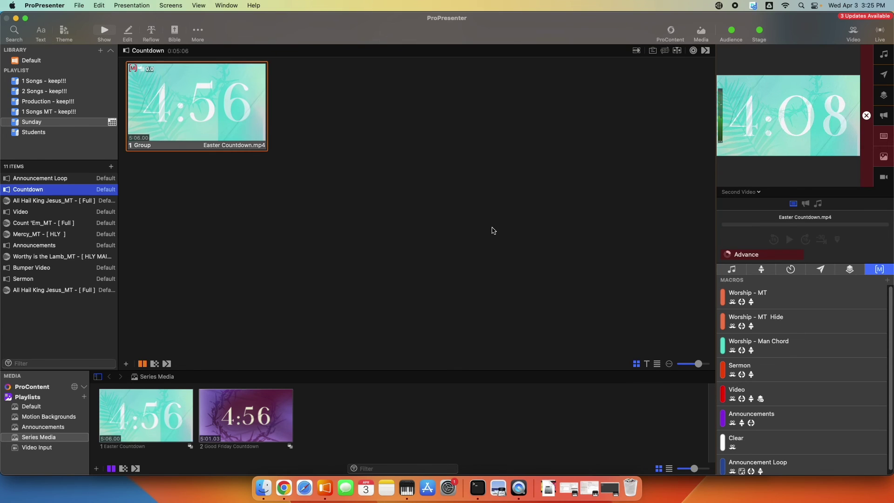
pyautogui.press('F1')
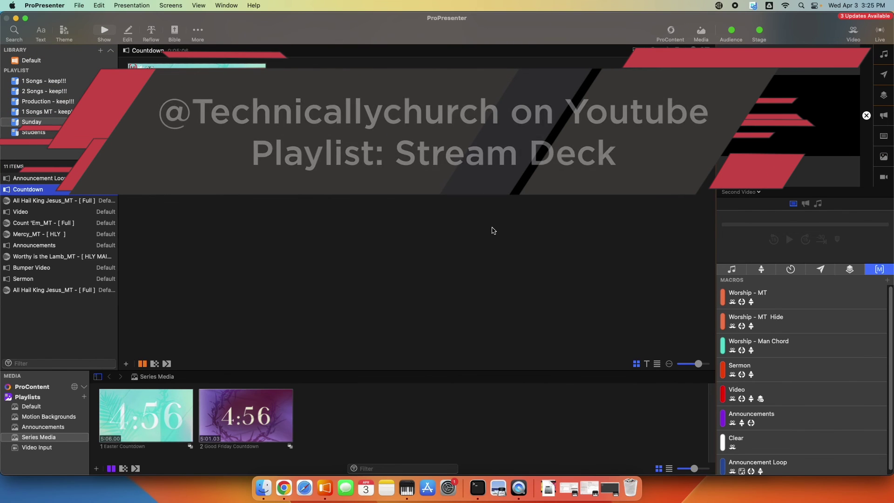
# - Return to the Companion Buttons page in Google Chrome from the dock
pyautogui.click(285, 488)
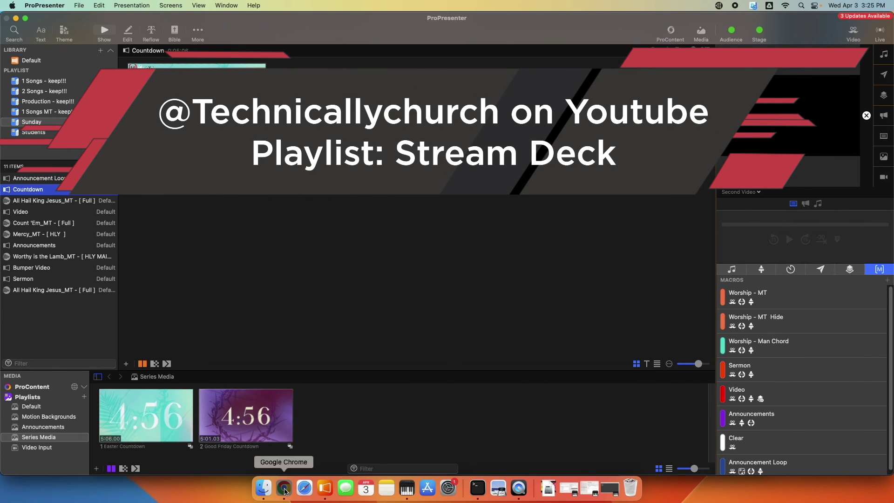